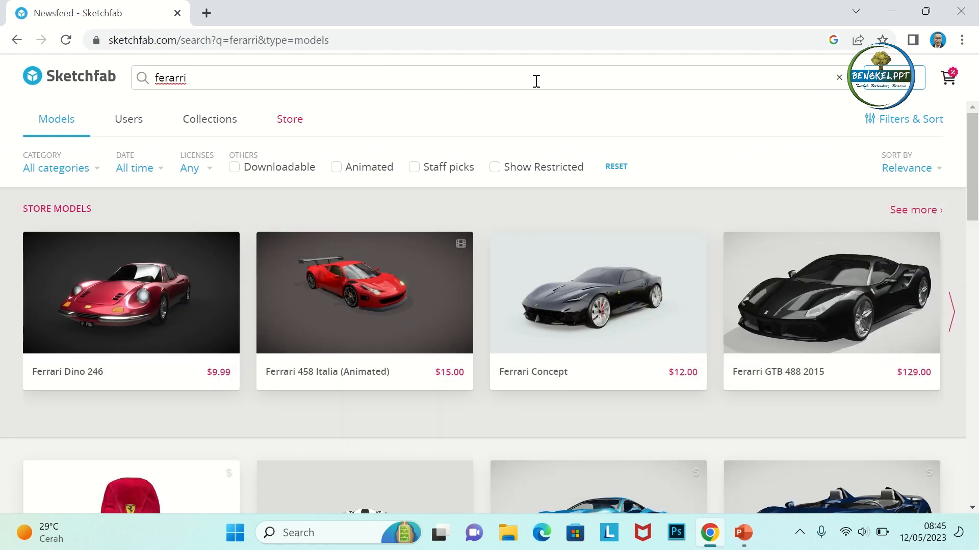
# Browse the Ferrari search results and open the Ferrari F50 1995 model.
pyautogui.scroll(-9, 556, 230)
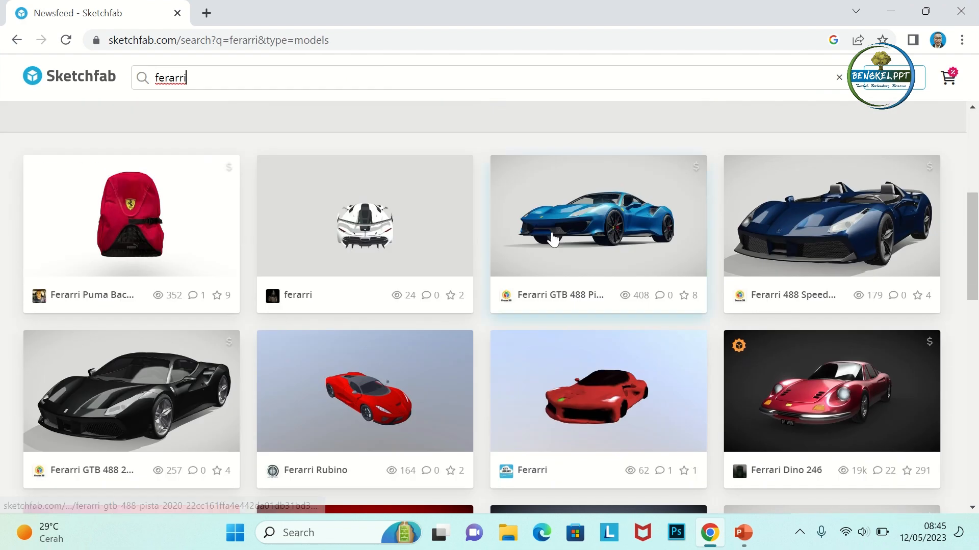
pyautogui.scroll(-2, 554, 237)
pyautogui.scroll(-1, 553, 239)
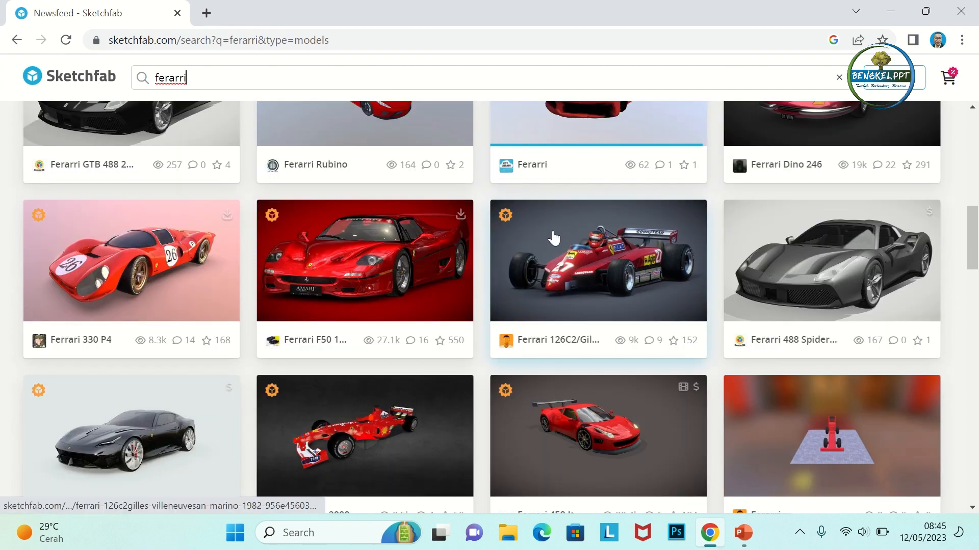
pyautogui.click(377, 261)
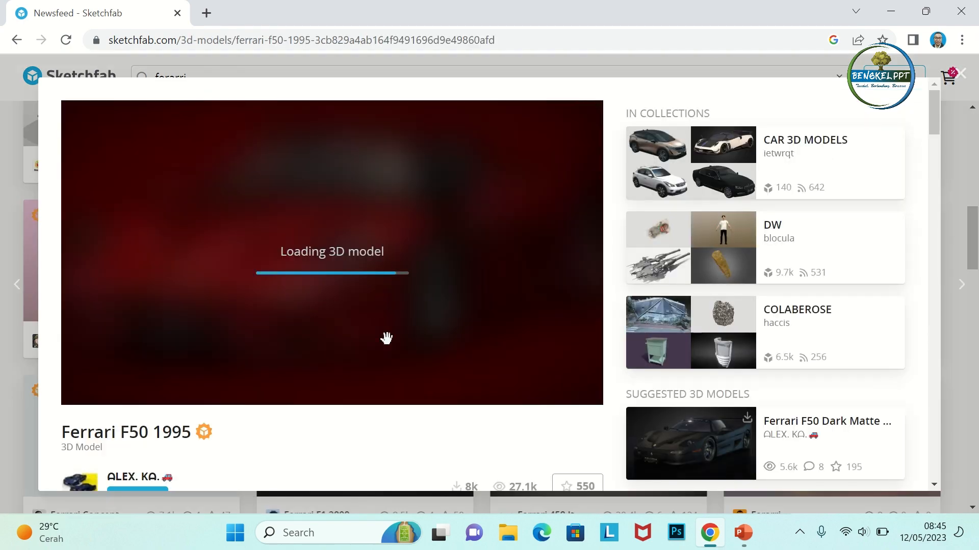
# Download the Ferrari F50 1995 model in GLB format with 1k textures and close the download options.
pyautogui.scroll(-2, 362, 435)
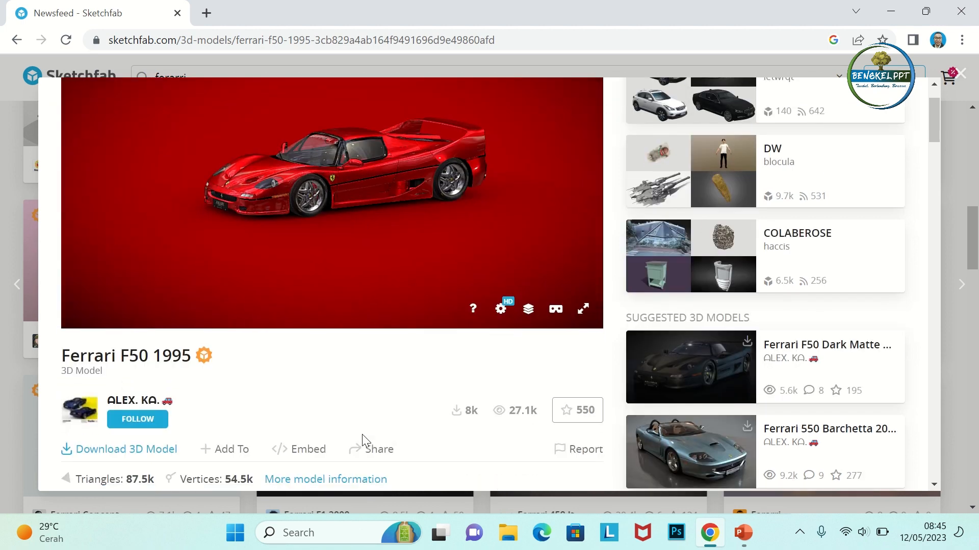
pyautogui.click(138, 449)
pyautogui.scroll(-5, 461, 366)
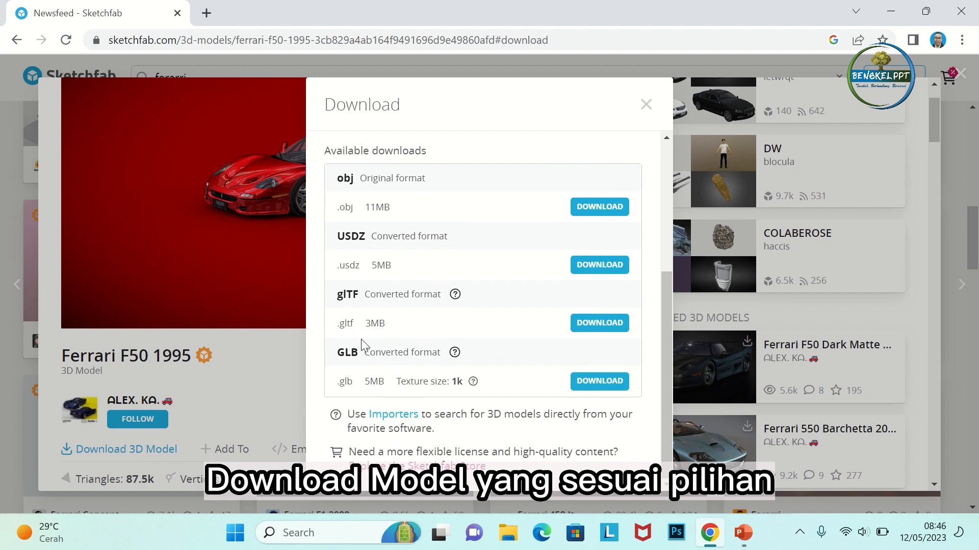
pyautogui.click(592, 382)
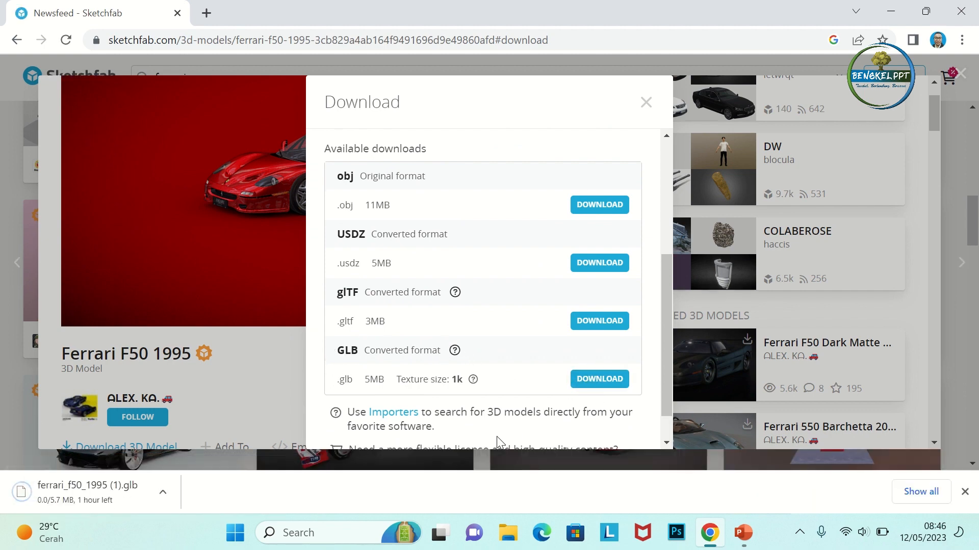
pyautogui.click(646, 104)
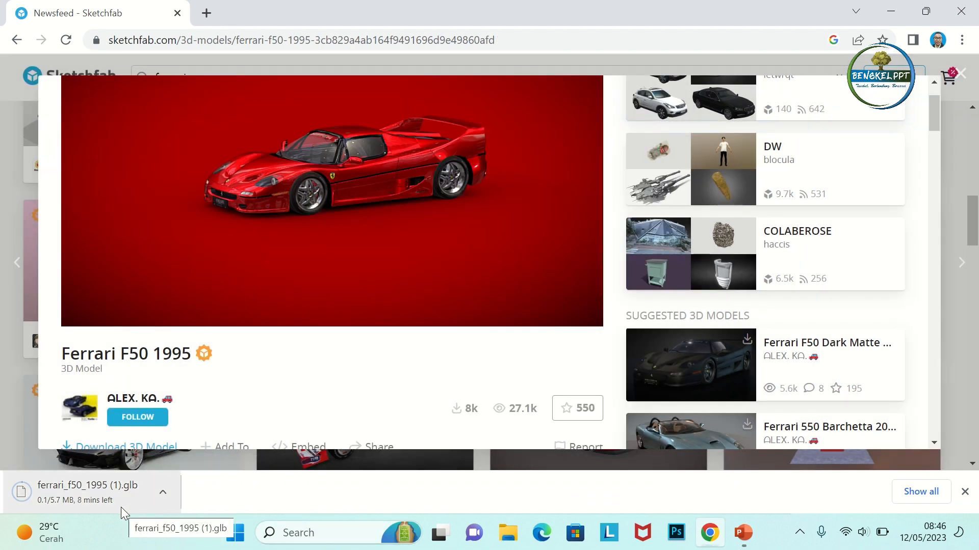
# Switch to PowerPoint and insert ferrari_f50_1995.glb from the Downloads folder onto the blank slide.
pyautogui.click(895, 7)
pyautogui.click(744, 532)
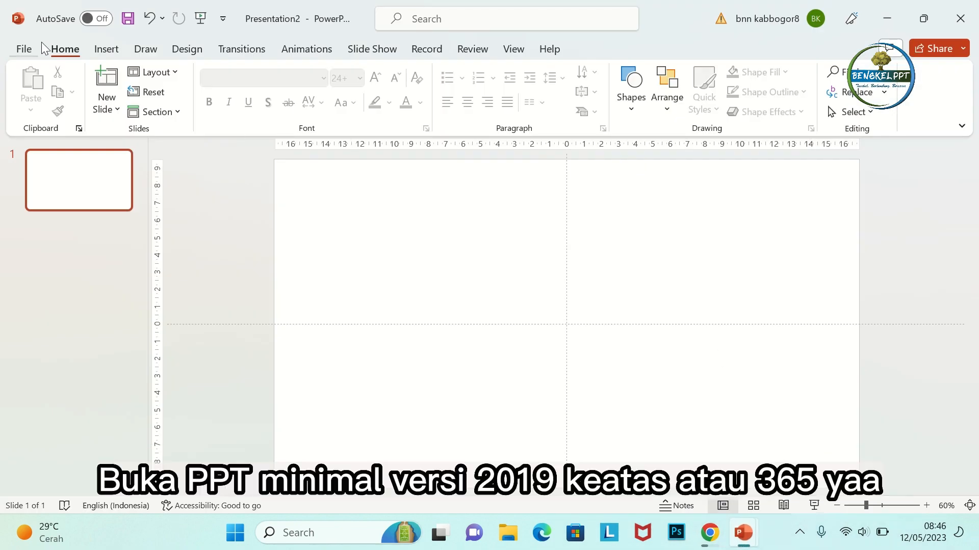
pyautogui.click(923, 19)
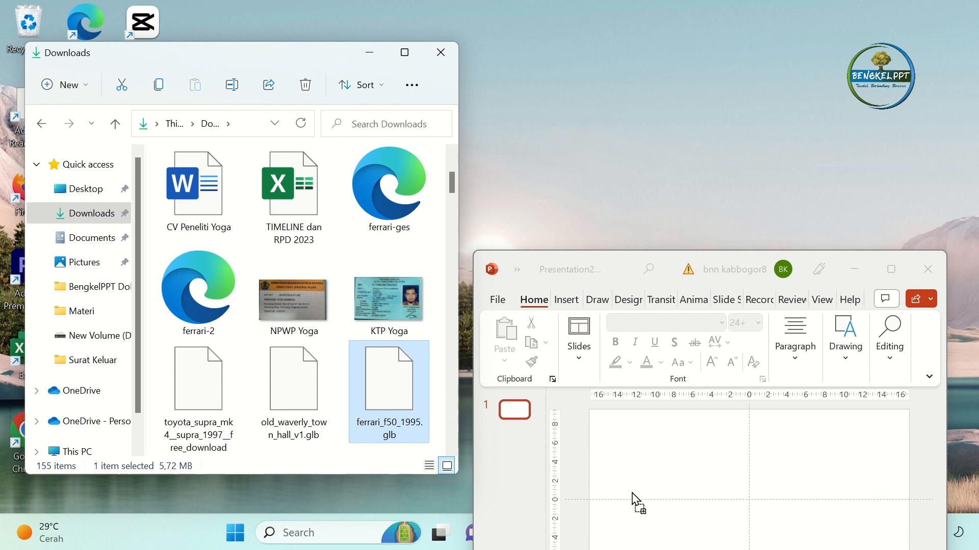
pyautogui.moveTo(634, 502); pyautogui.dragTo(649, 485)
pyautogui.click(891, 269)
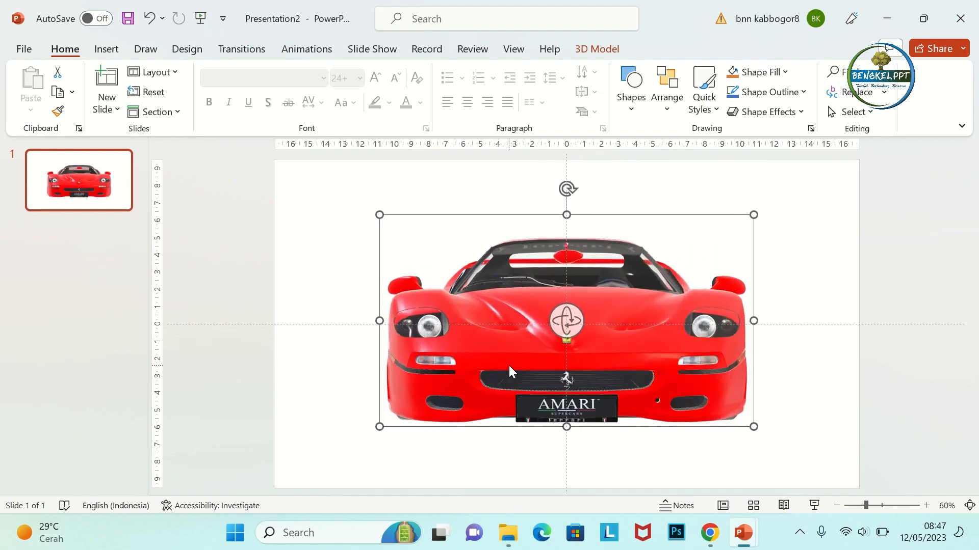
# Rotate the 3D car to a three-quarter front view with its nose facing left.
pyautogui.moveTo(512, 365); pyautogui.dragTo(714, 321)
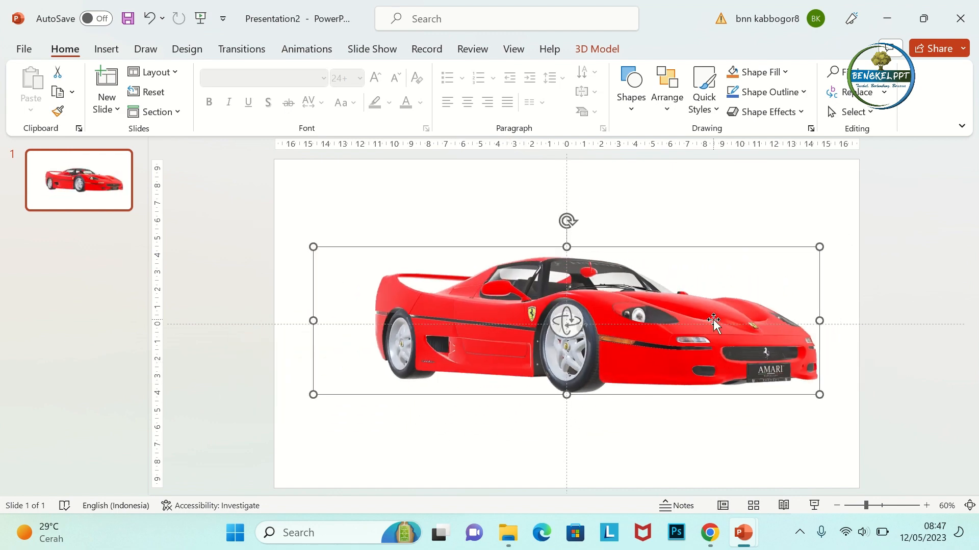
pyautogui.moveTo(569, 321); pyautogui.dragTo(359, 333)
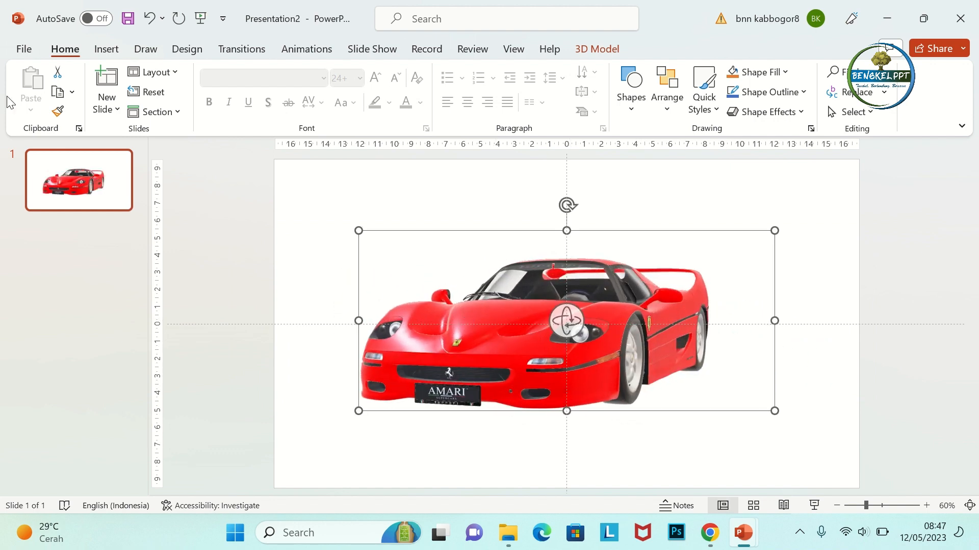
pyautogui.rightClick(85, 144)
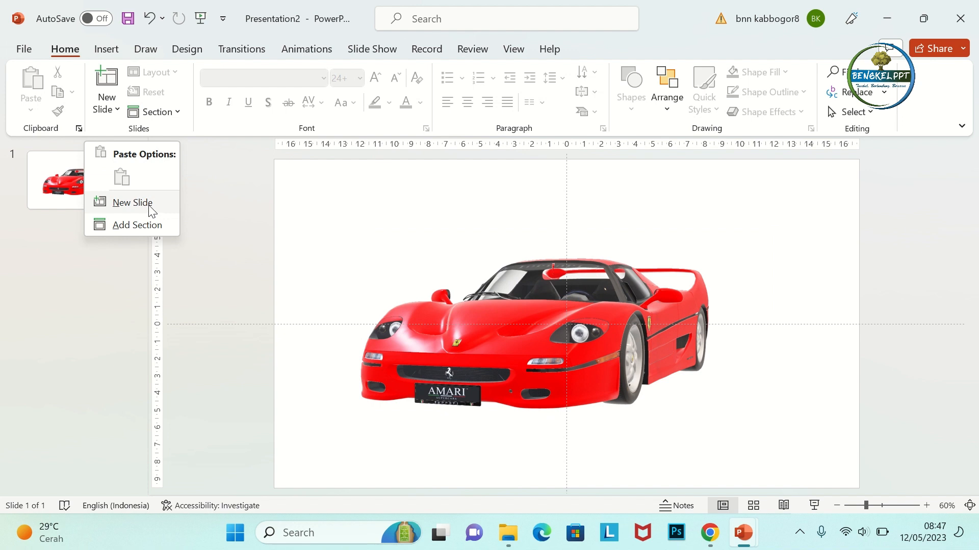
pyautogui.click(60, 183)
# Move the 3D car off the slide to just below its lower edge.
pyautogui.scroll(-3, 510, 361)
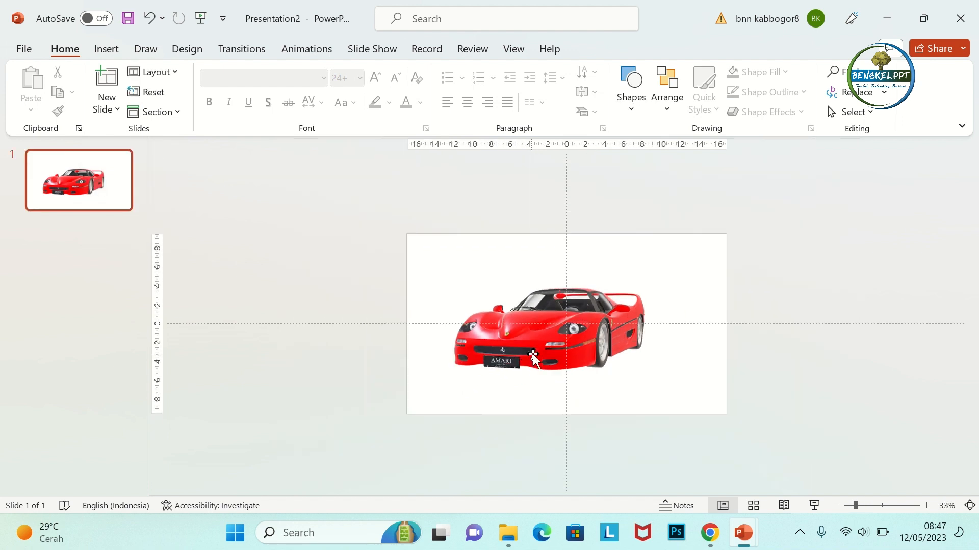
pyautogui.moveTo(586, 348); pyautogui.dragTo(586, 481)
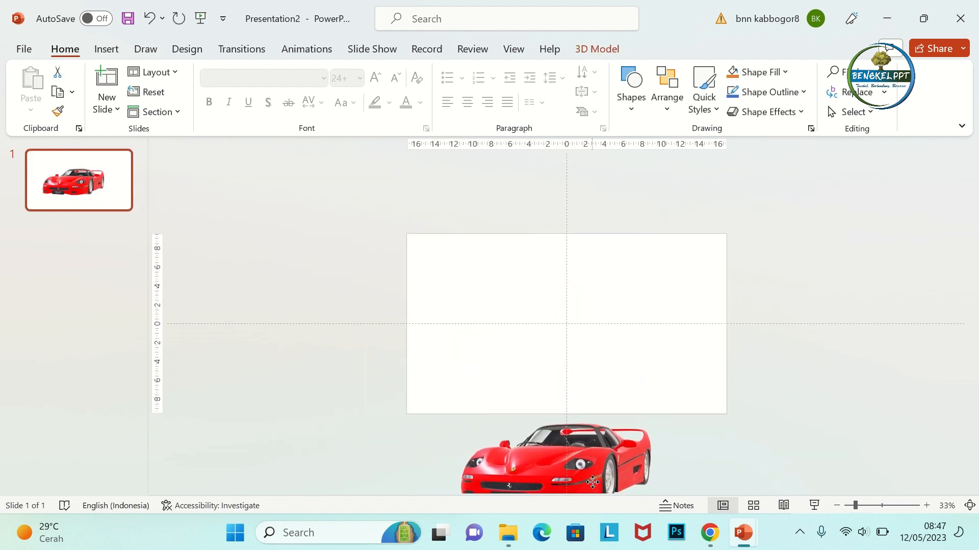
pyautogui.click(545, 295)
# Draw a 33.87 cm wide rectangle covering the whole slide.
pyautogui.click(107, 48)
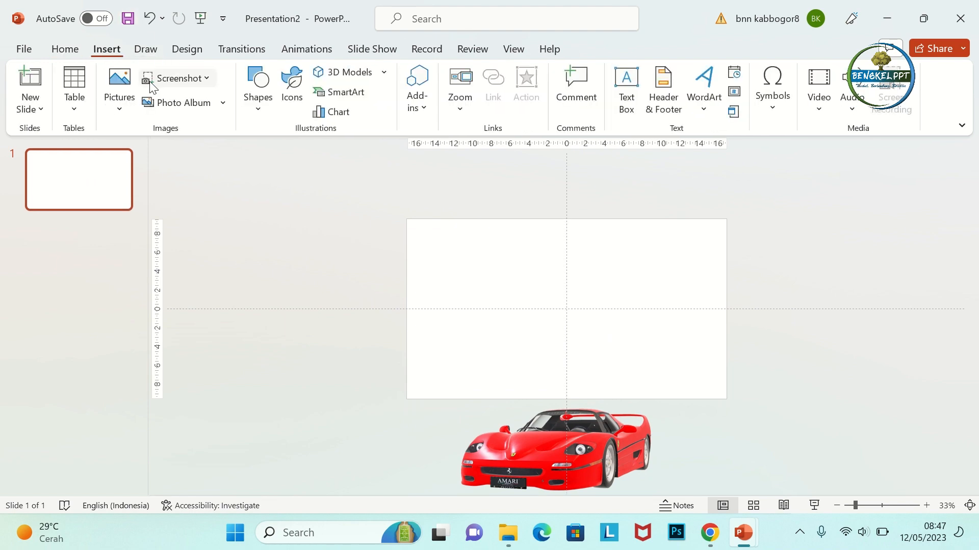
pyautogui.click(258, 87)
pyautogui.click(249, 258)
pyautogui.moveTo(405, 219)
pyautogui.mouseDown()
pyautogui.moveTo(454, 276)
pyautogui.moveTo(677, 396)
pyautogui.moveTo(726, 399)
pyautogui.mouseUp()
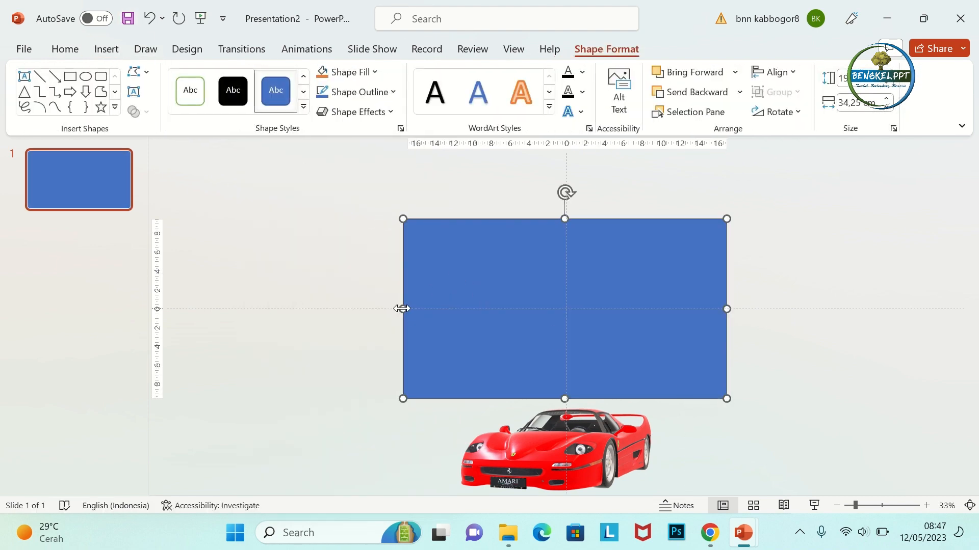
pyautogui.moveTo(403, 309)
pyautogui.mouseDown()
pyautogui.moveTo(422, 308)
pyautogui.moveTo(406, 309)
pyautogui.mouseUp()
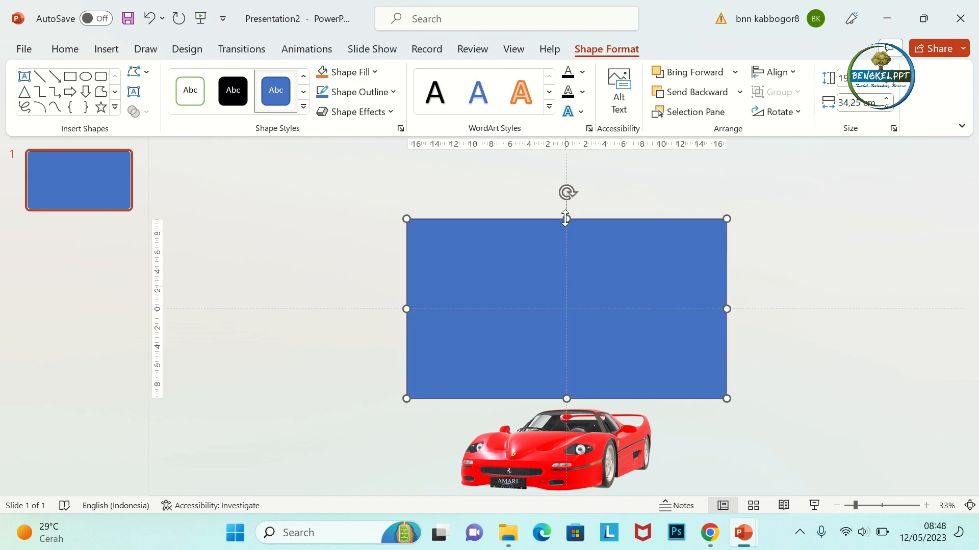
pyautogui.moveTo(565, 219); pyautogui.dragTo(564, 218)
# Fill the full-slide rectangle with black and remove its outline.
pyautogui.click(347, 71)
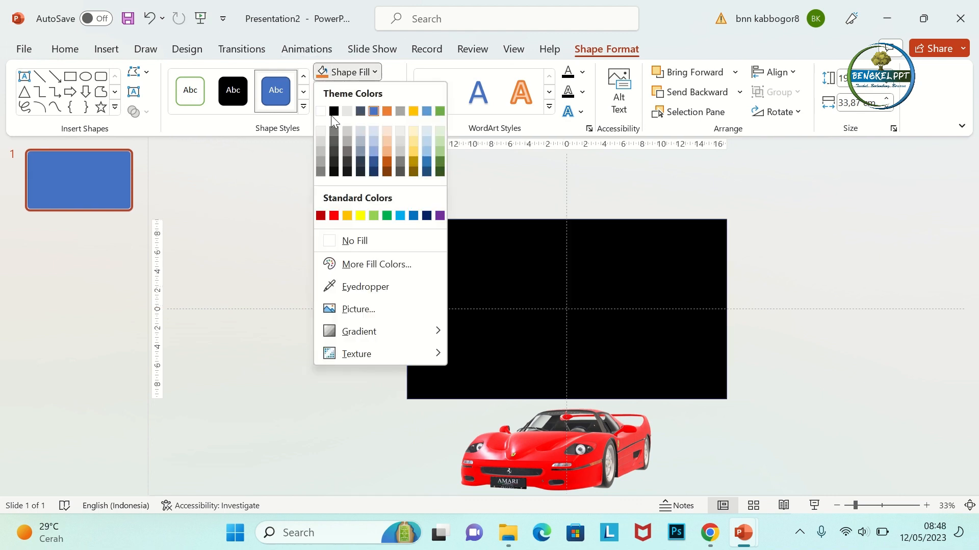
pyautogui.click(334, 112)
pyautogui.click(357, 112)
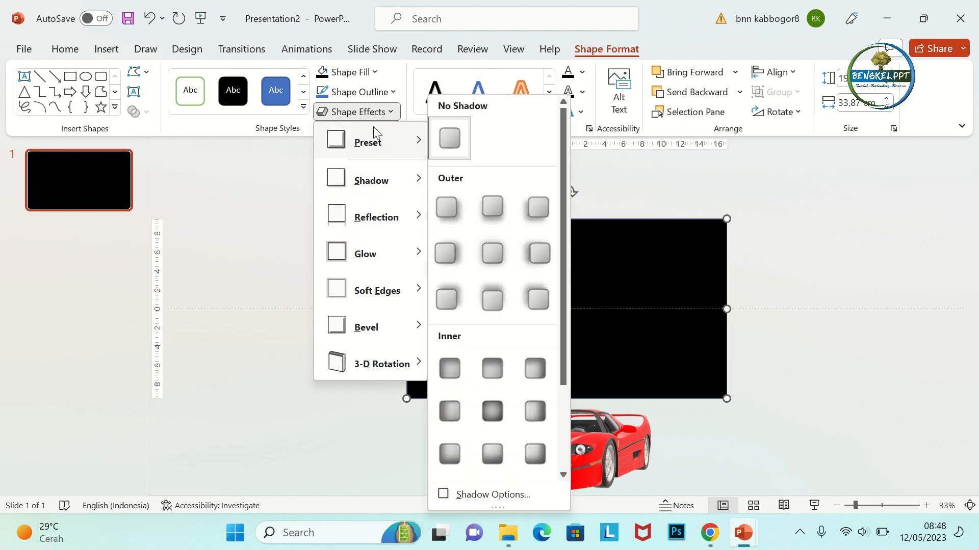
pyautogui.click(389, 94)
pyautogui.click(399, 260)
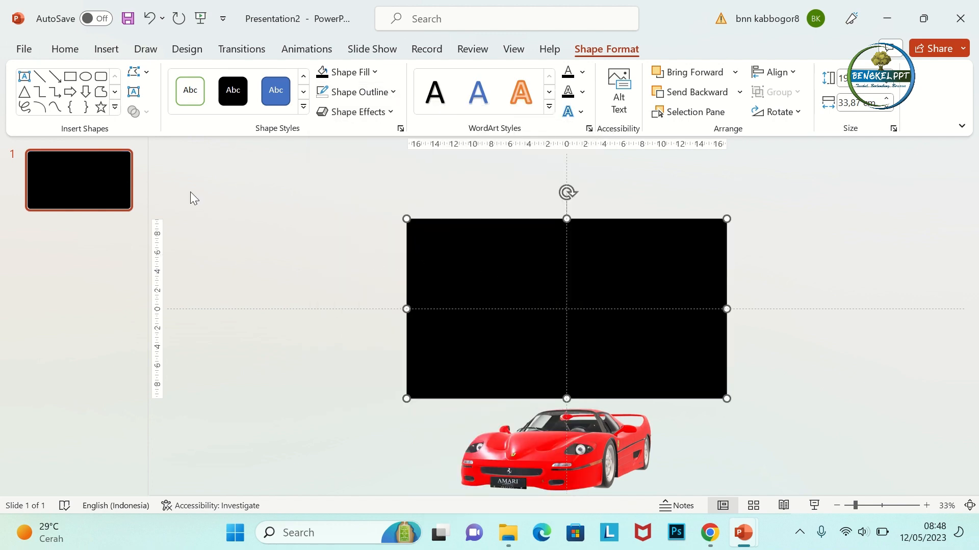
# Insert the ferrari-2 wordmark graphic from Downloads as editable shapes and remove its white background.
pyautogui.click(508, 533)
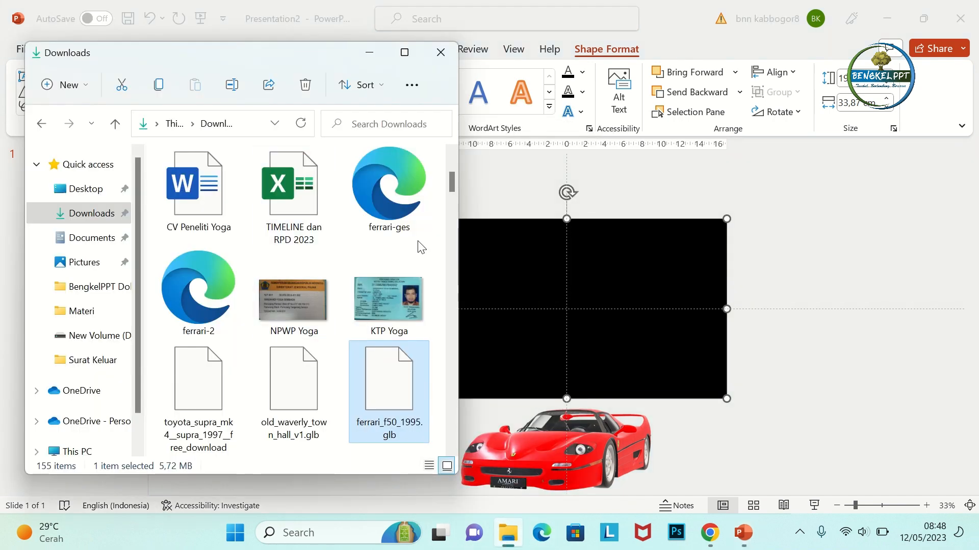
pyautogui.moveTo(214, 292); pyautogui.dragTo(565, 316)
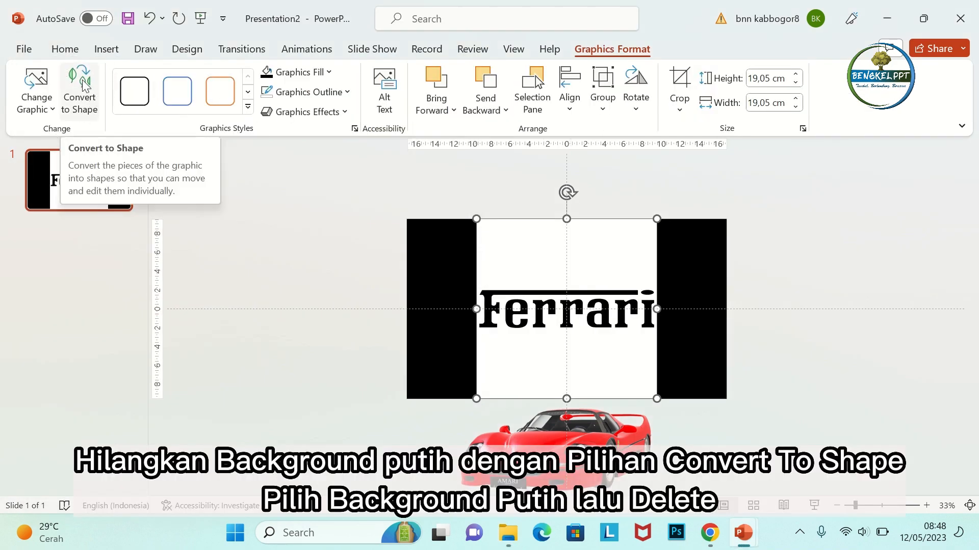
pyautogui.click(90, 94)
pyautogui.click(511, 240)
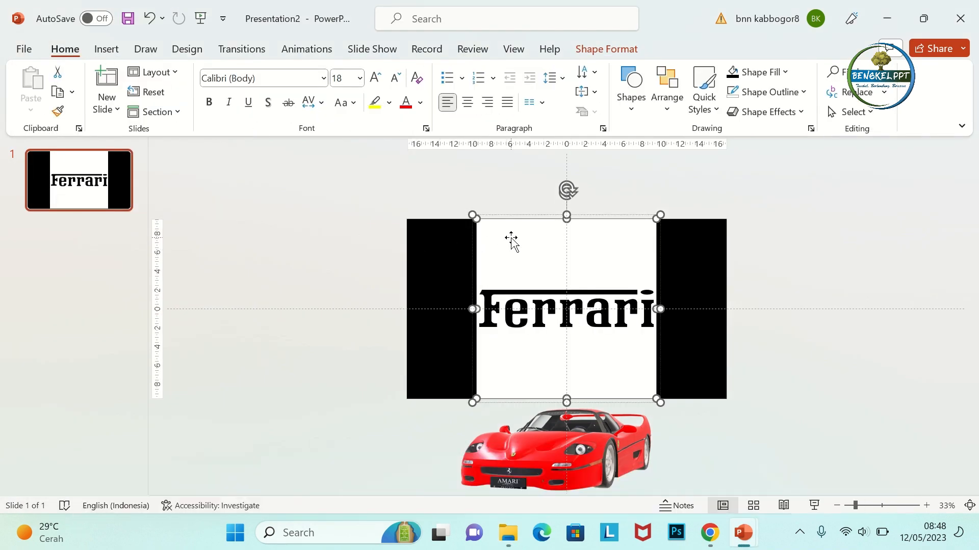
pyautogui.press('Delete')
# Try to recolor the Ferrari wordmark by setting its font color to white.
pyautogui.click(532, 313)
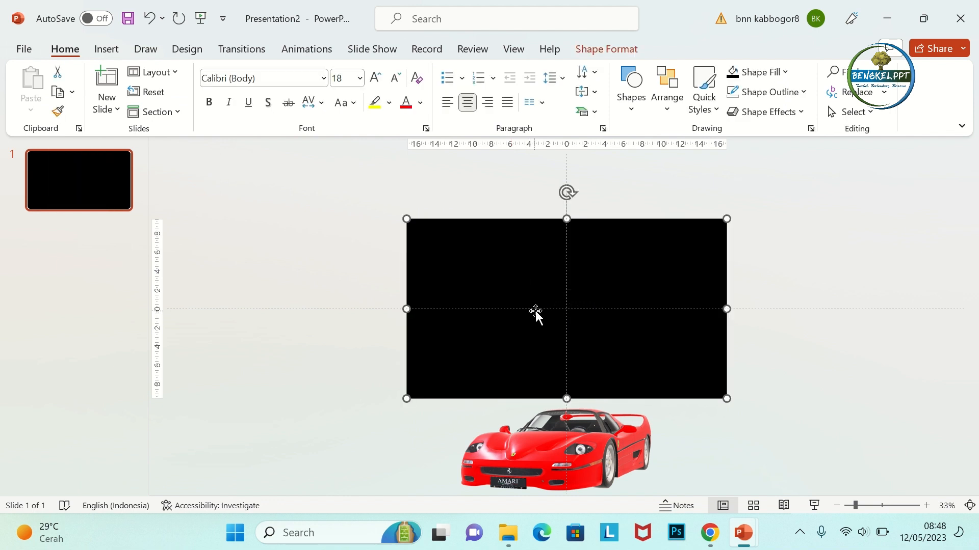
pyautogui.click(535, 315)
pyautogui.click(421, 103)
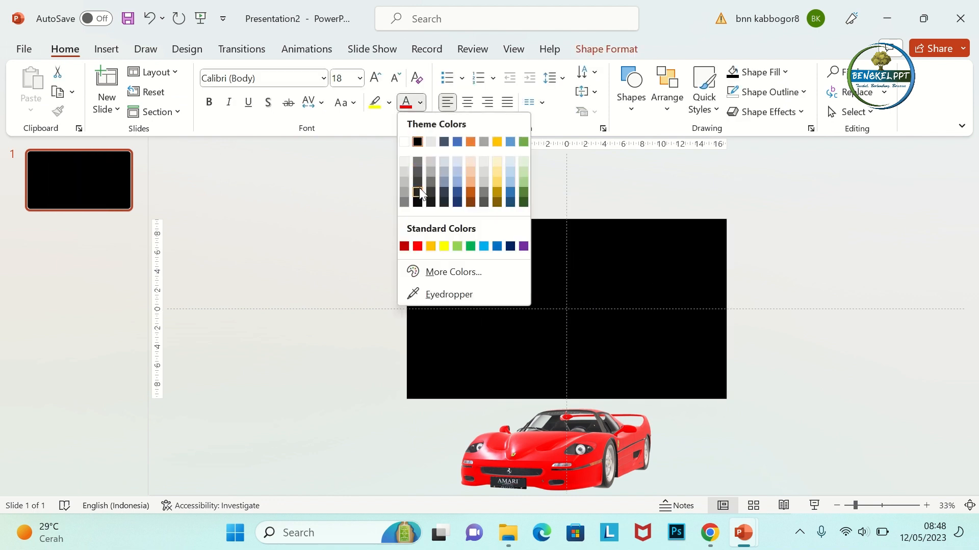
pyautogui.click(409, 142)
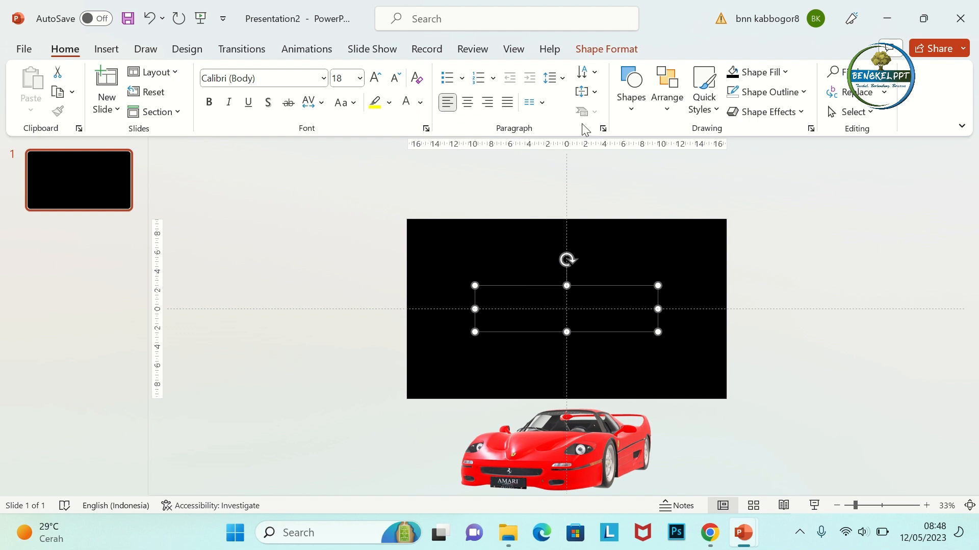
# Change the fill of the Ferrari wordmark shapes to white.
pyautogui.click(606, 49)
pyautogui.click(350, 71)
pyautogui.click(348, 241)
# Select all parts of the Ferrari wordmark and move them down to the lower part of the slide.
pyautogui.click(565, 297)
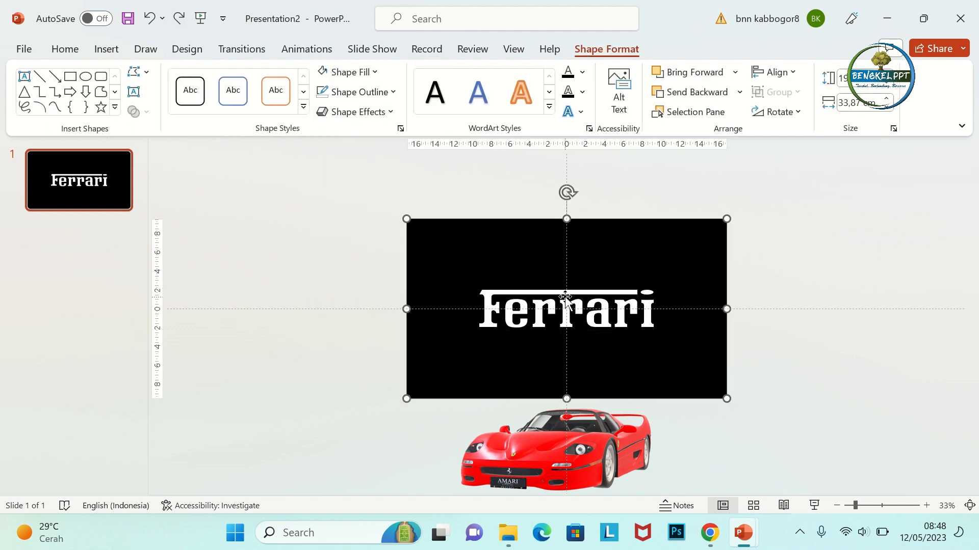
pyautogui.click(566, 296)
pyautogui.click(517, 300)
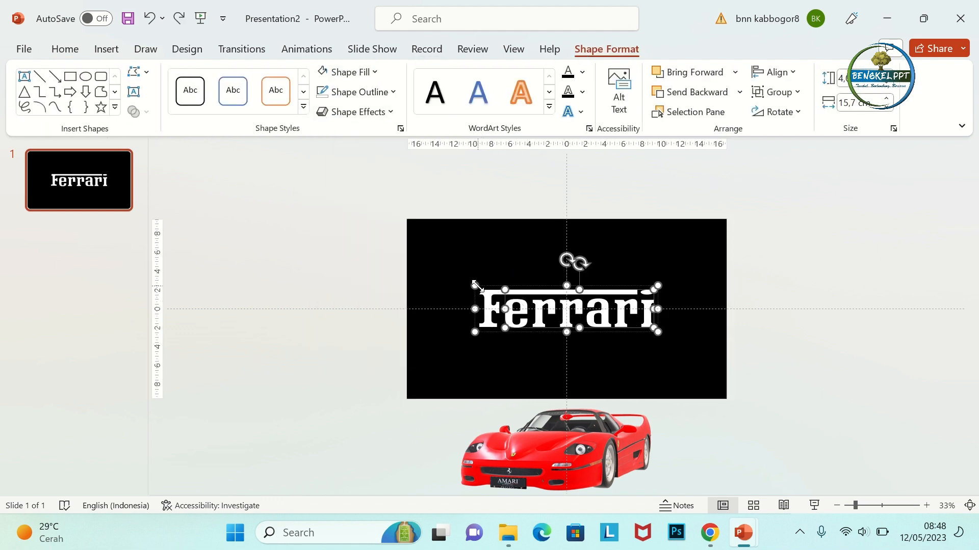
pyautogui.moveTo(477, 285); pyautogui.dragTo(485, 329)
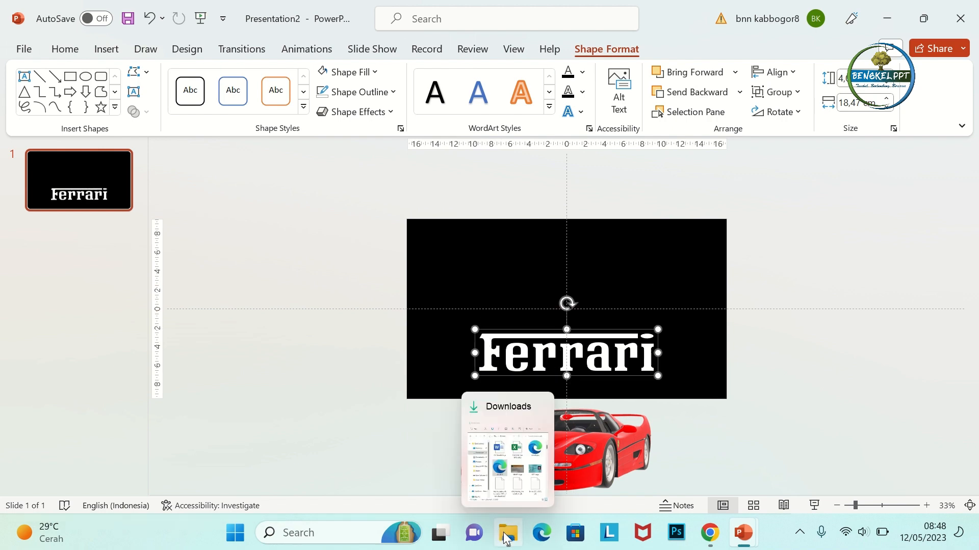
# Insert the ferrari-ges shield logo from Downloads as editable shapes and remove its white background.
pyautogui.click(506, 538)
pyautogui.moveTo(387, 189); pyautogui.dragTo(552, 258)
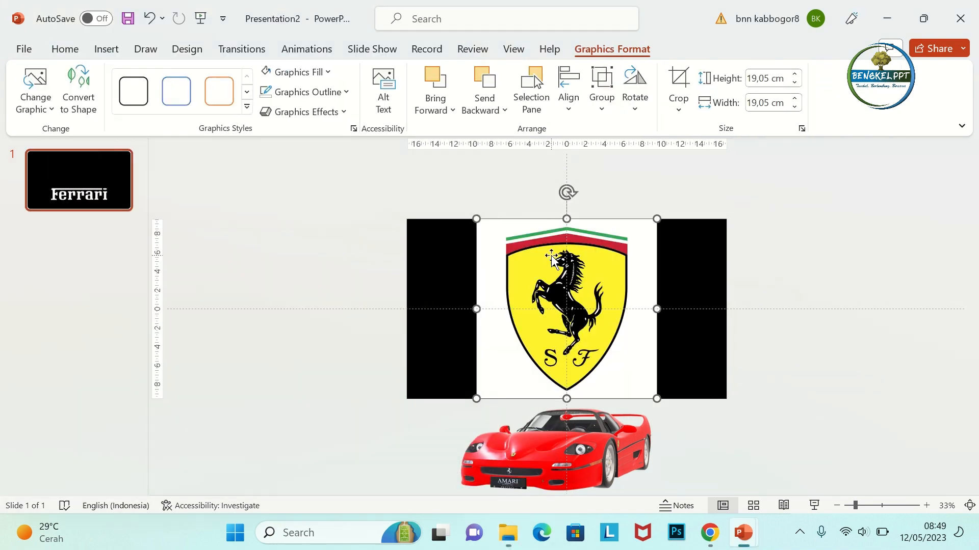
pyautogui.click(78, 91)
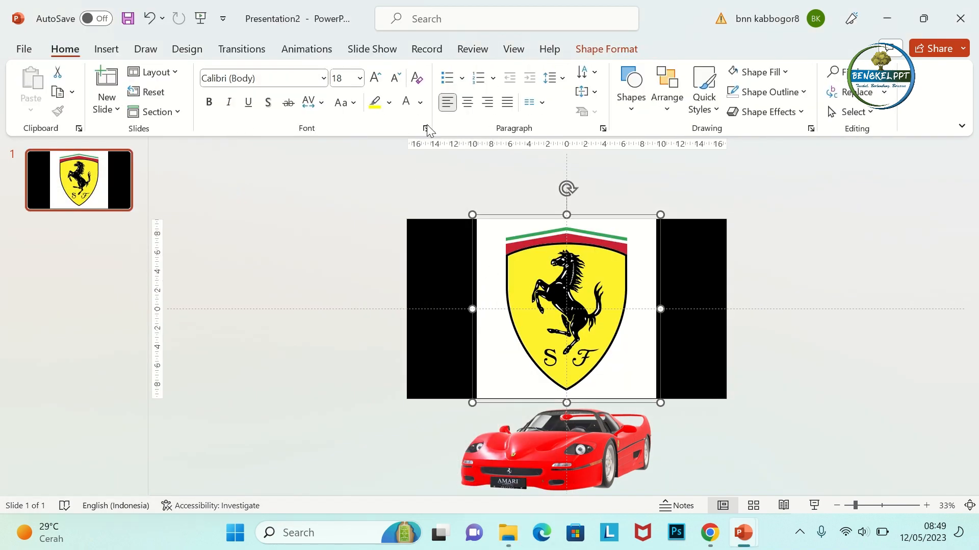
pyautogui.click(497, 335)
pyautogui.press('Delete')
# Shrink the shield logo and move the Ferrari wordmark off the slide, over the car below it.
pyautogui.click(560, 322)
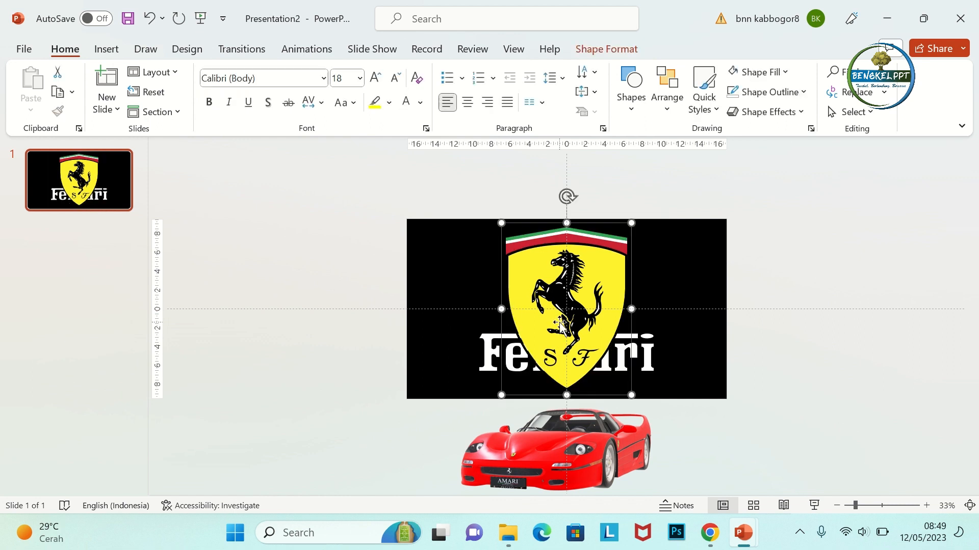
pyautogui.moveTo(630, 395); pyautogui.dragTo(557, 296)
pyautogui.click(589, 353)
pyautogui.moveTo(592, 361); pyautogui.dragTo(599, 469)
# Adjust the shield logo's size and center it on the black slide.
pyautogui.moveTo(537, 253)
pyautogui.mouseDown()
pyautogui.moveTo(559, 305)
pyautogui.moveTo(525, 261)
pyautogui.mouseUp()
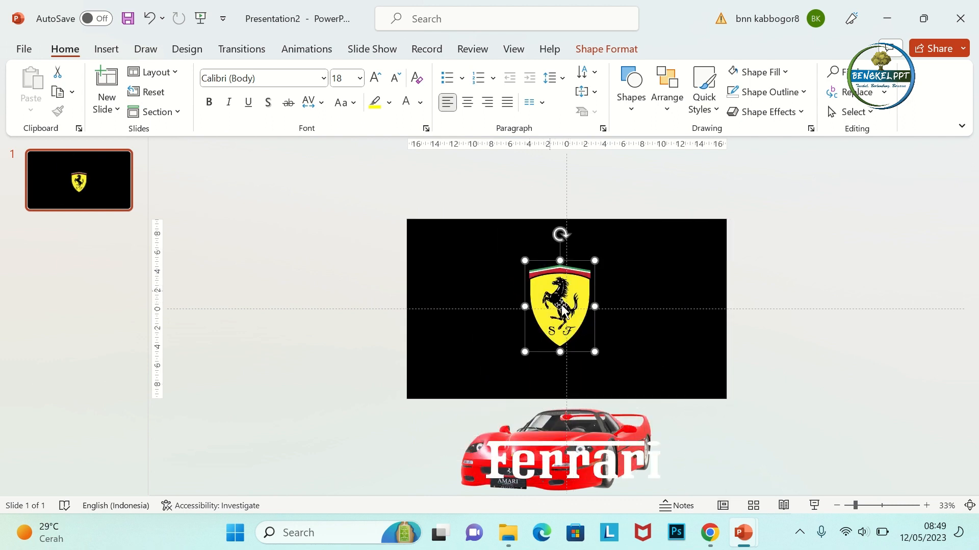
pyautogui.moveTo(560, 306)
pyautogui.mouseDown()
pyautogui.moveTo(567, 321)
pyautogui.moveTo(567, 310)
pyautogui.mouseUp()
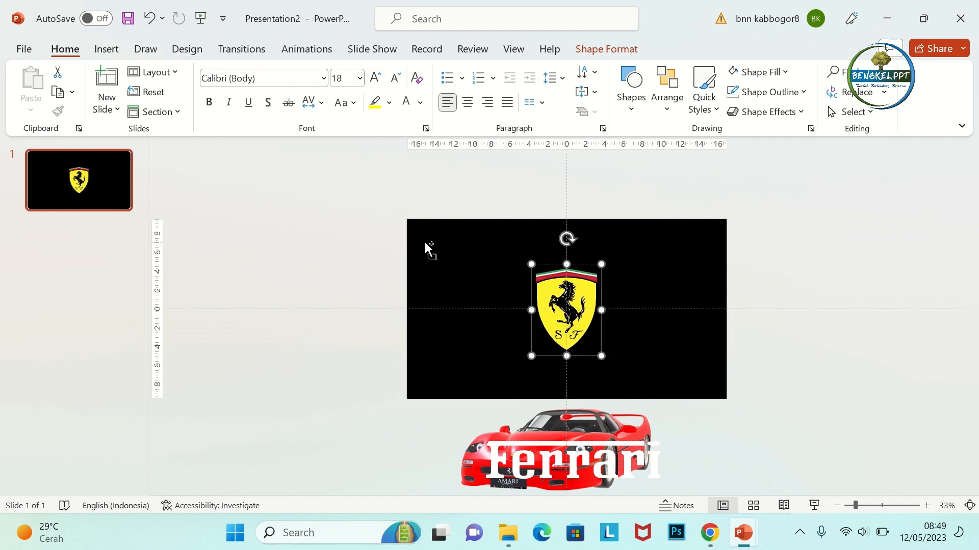
# Duplicate the slide and, on the copy, shrink the shield logo and place it at the slide's top center.
pyautogui.click(483, 211)
pyautogui.hotkey('ctrl', 'd')
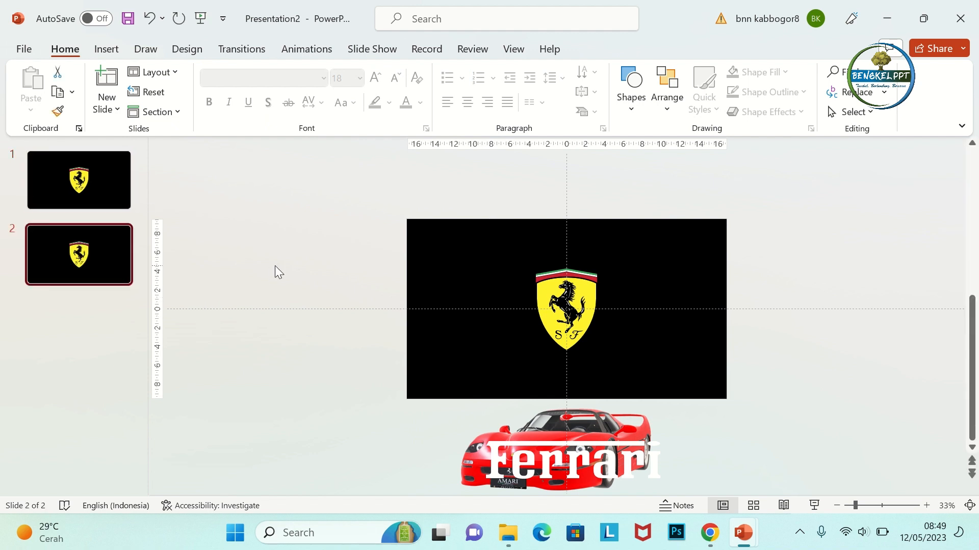
pyautogui.click(573, 338)
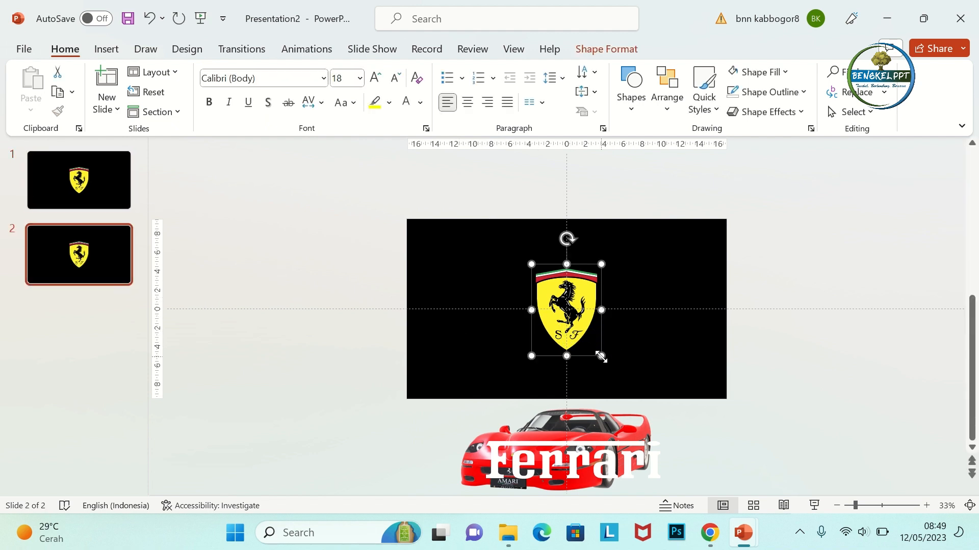
pyautogui.moveTo(601, 355); pyautogui.dragTo(542, 280)
# Shrink the Ferrari wordmark and center it below the shield, and shorten the black rectangle to leave a white strip along the slide's bottom.
pyautogui.click(585, 459)
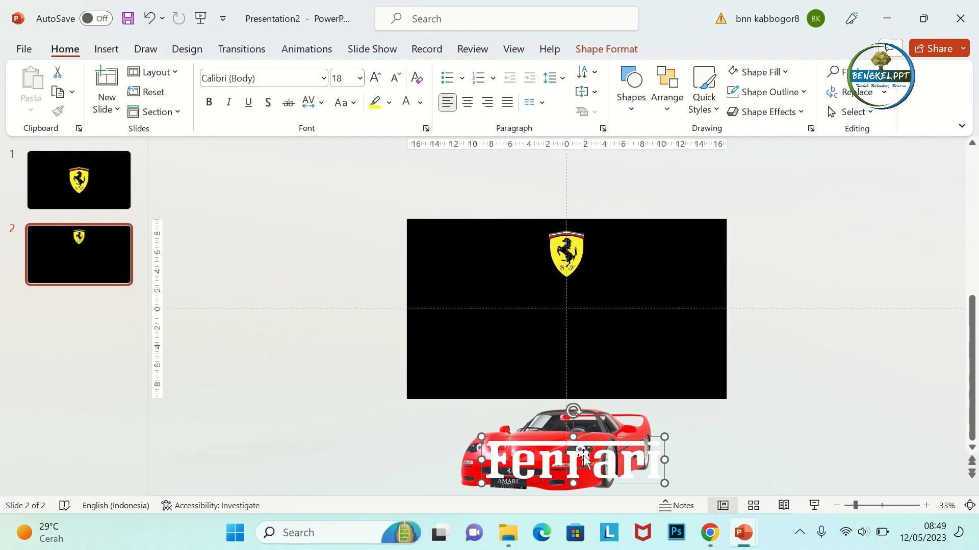
pyautogui.moveTo(664, 484); pyautogui.dragTo(567, 295)
pyautogui.click(567, 392)
pyautogui.moveTo(567, 399); pyautogui.dragTo(569, 349)
# Move the 3D car onto the lower part of the slide and bring it in front of the black rectangle.
pyautogui.moveTo(588, 450); pyautogui.dragTo(582, 366)
pyautogui.click(601, 48)
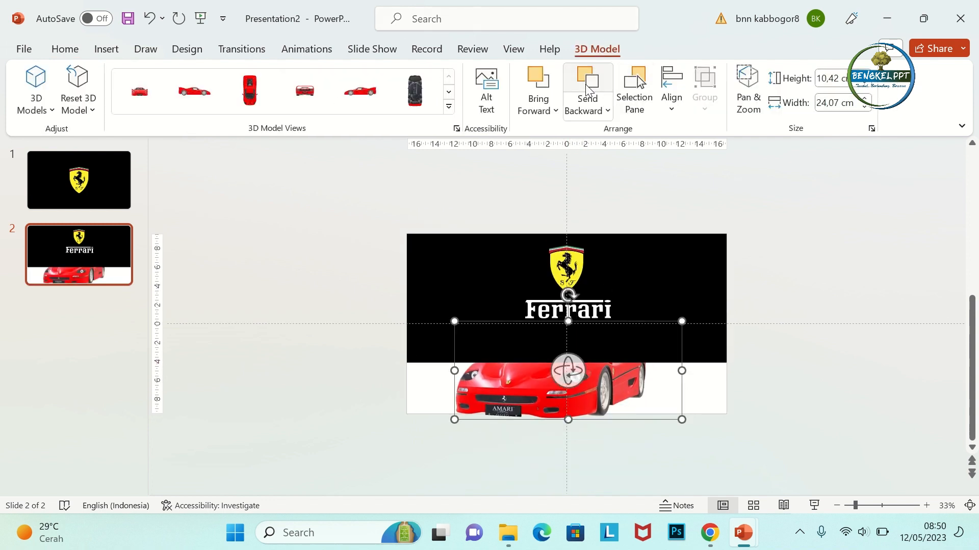
pyautogui.click(538, 84)
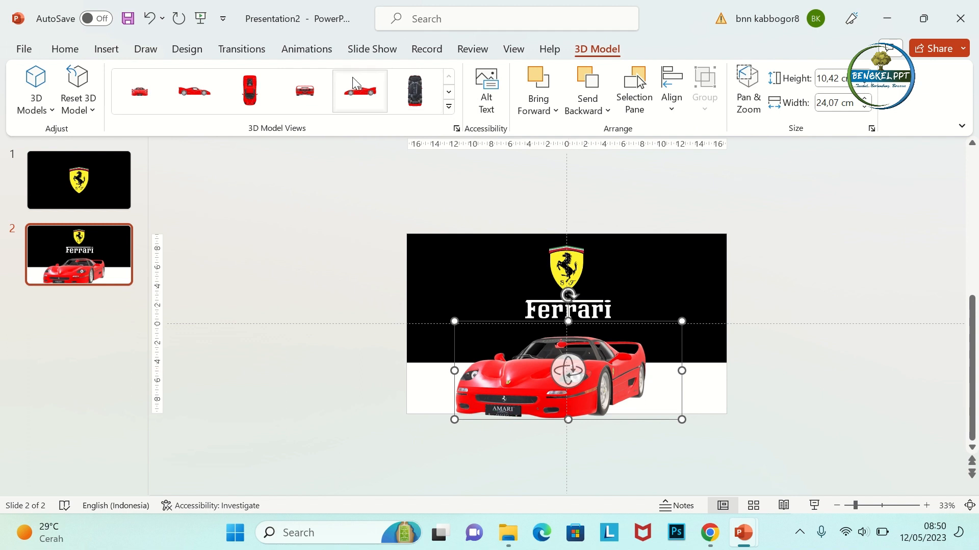
# Apply the preset side view facing left to the 3D car and center it horizontally on the slide.
pyautogui.click(365, 90)
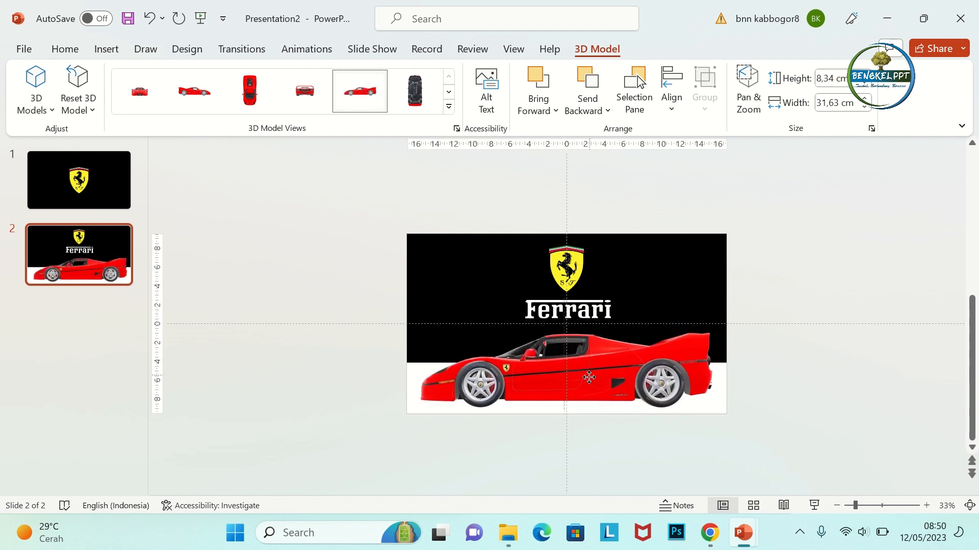
pyautogui.click(589, 378)
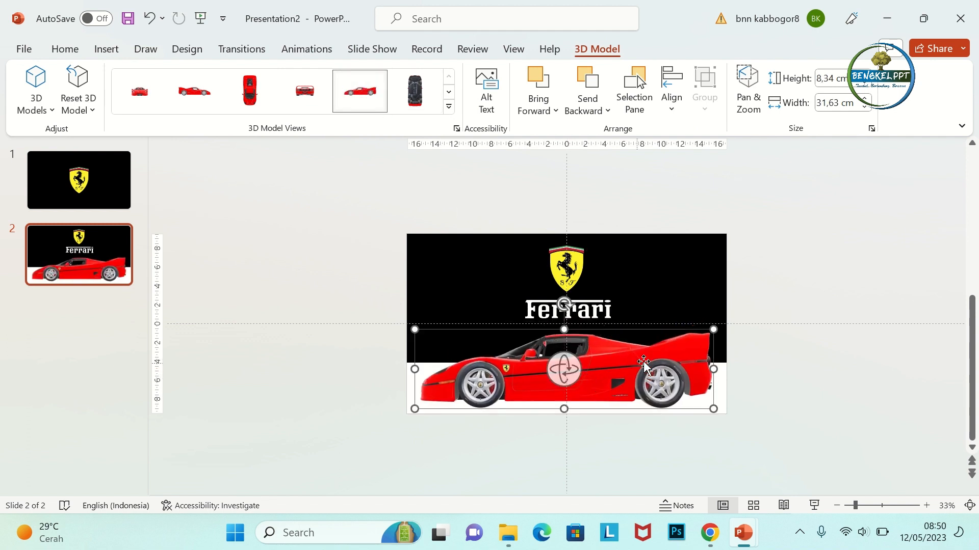
pyautogui.moveTo(594, 369); pyautogui.dragTo(597, 369)
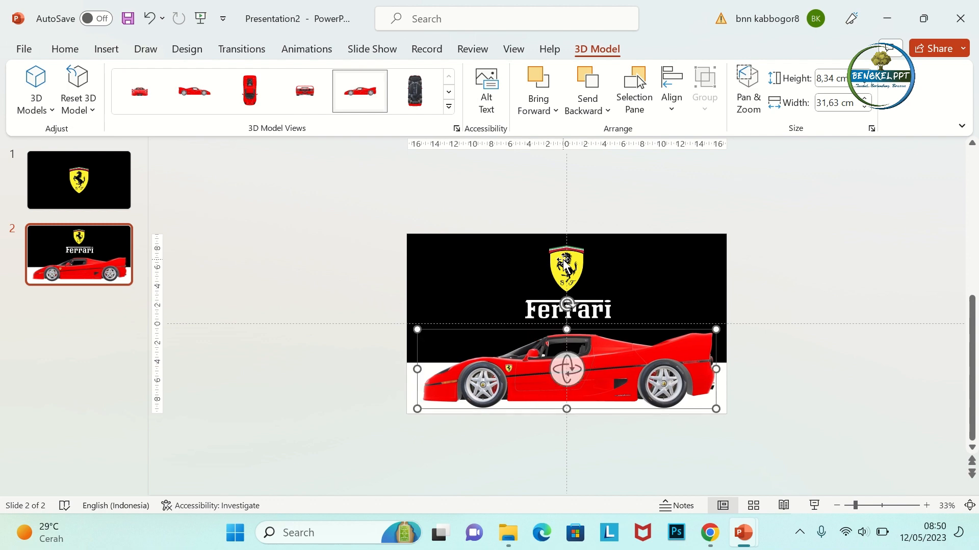
pyautogui.click(363, 275)
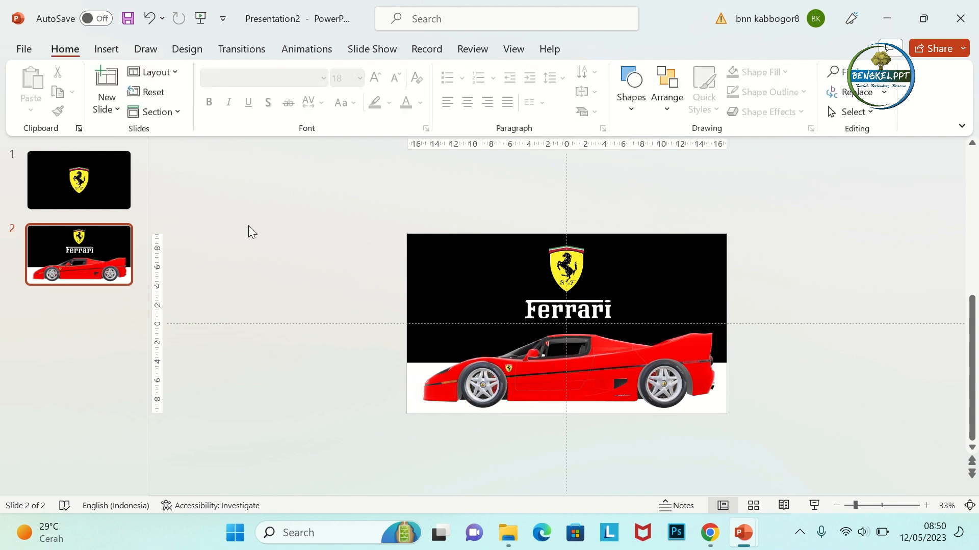
# Apply the Morph transition to slide 2 and duplicate that slide.
pyautogui.click(227, 54)
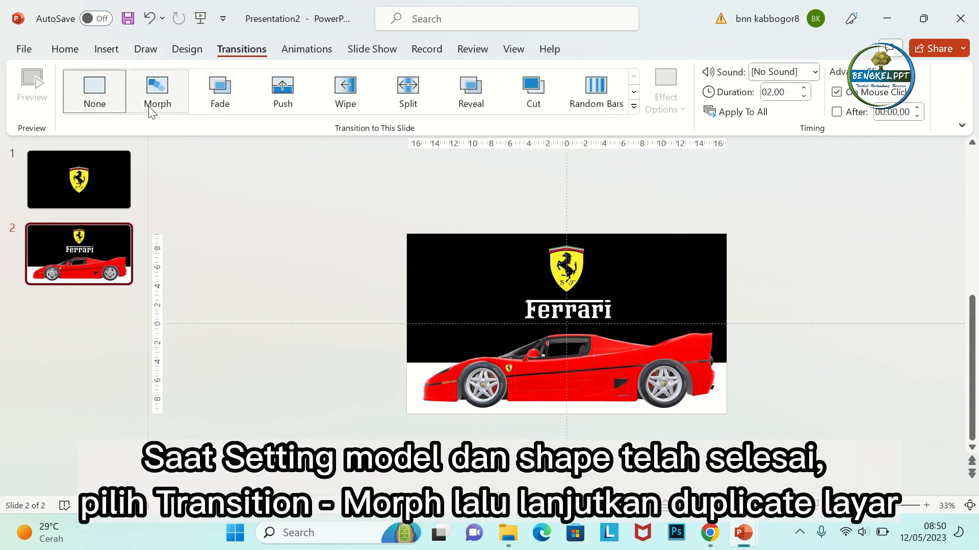
pyautogui.click(170, 99)
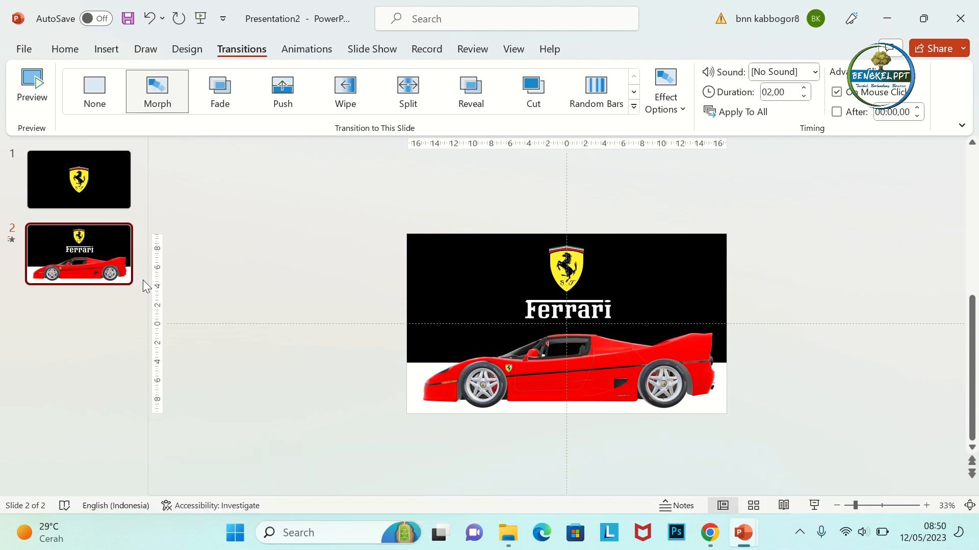
pyautogui.hotkey('ctrl', 'd')
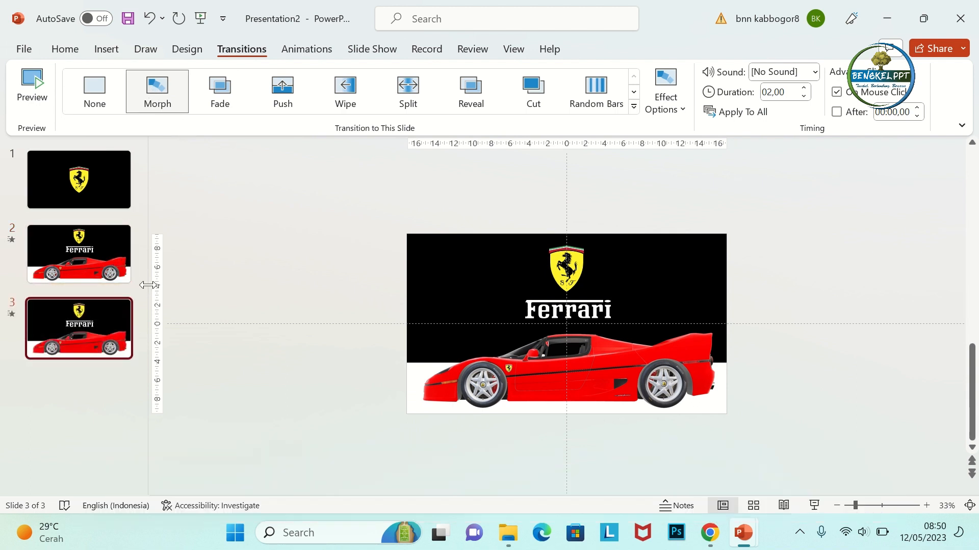
# On slide 3, reshape the black rectangle to cover the left half at full height and place a smaller shield logo in the upper-right corner.
pyautogui.click(695, 294)
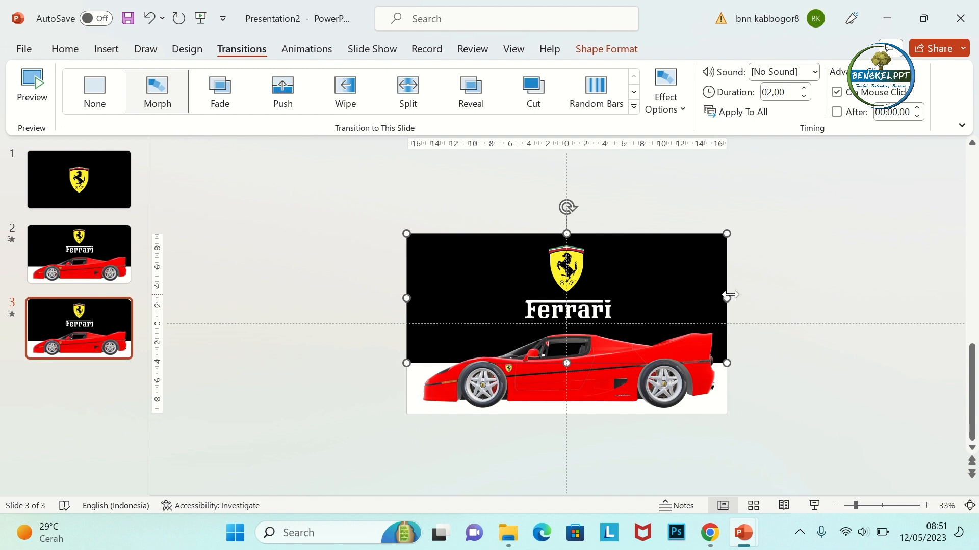
pyautogui.moveTo(727, 295); pyautogui.dragTo(731, 296)
pyautogui.moveTo(569, 363); pyautogui.dragTo(569, 414)
pyautogui.moveTo(730, 324); pyautogui.dragTo(707, 256)
pyautogui.click(575, 278)
# Shrink the Ferrari wordmark and move it to the upper-left corner of slide 3's black area.
pyautogui.click(549, 305)
pyautogui.click(580, 312)
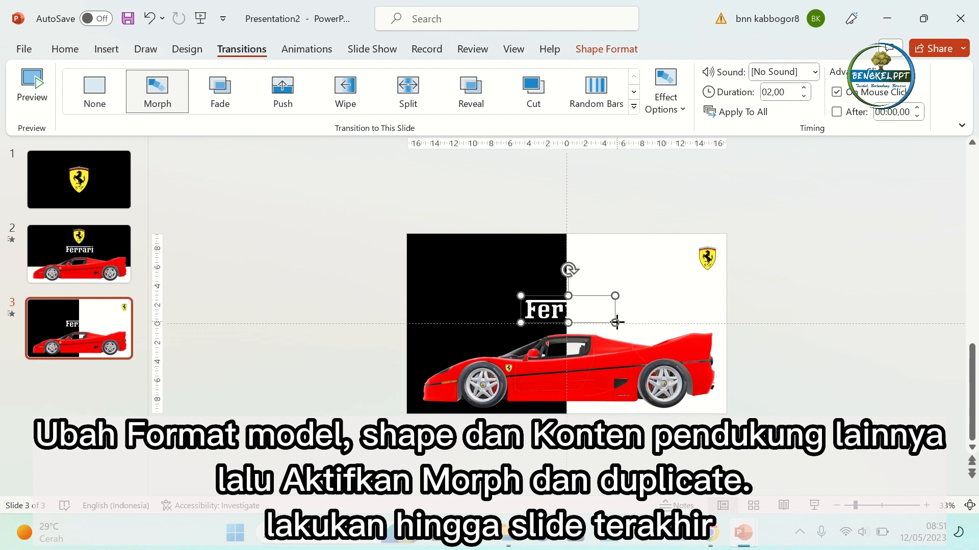
pyautogui.moveTo(617, 322); pyautogui.dragTo(452, 262)
# Rotate the 3D car to a front three-quarter view, shrink it and place it in the slide's lower right.
pyautogui.click(563, 373)
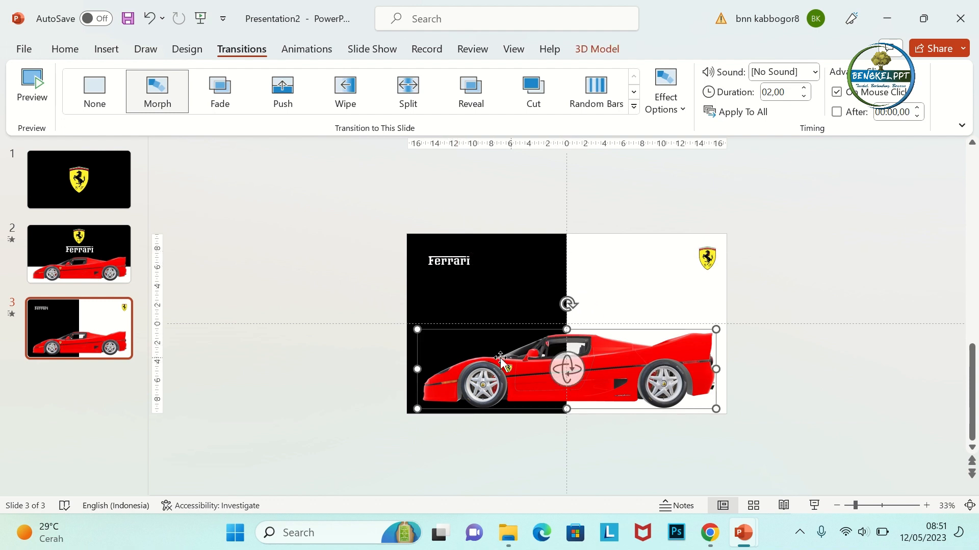
pyautogui.moveTo(566, 374); pyautogui.dragTo(705, 372)
pyautogui.moveTo(428, 411); pyautogui.dragTo(494, 391)
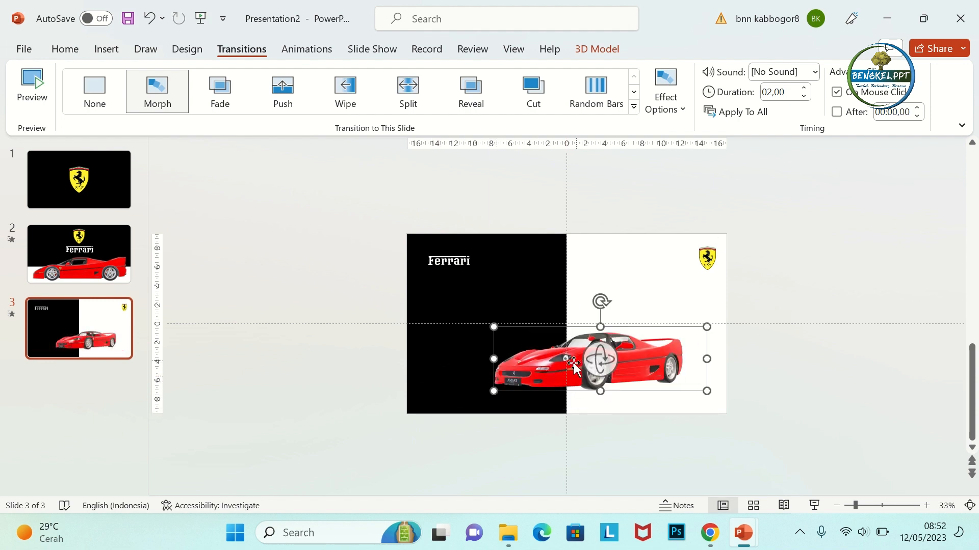
pyautogui.moveTo(641, 362); pyautogui.dragTo(666, 347)
pyautogui.moveTo(521, 376); pyautogui.dragTo(515, 381)
pyautogui.moveTo(623, 353); pyautogui.dragTo(667, 360)
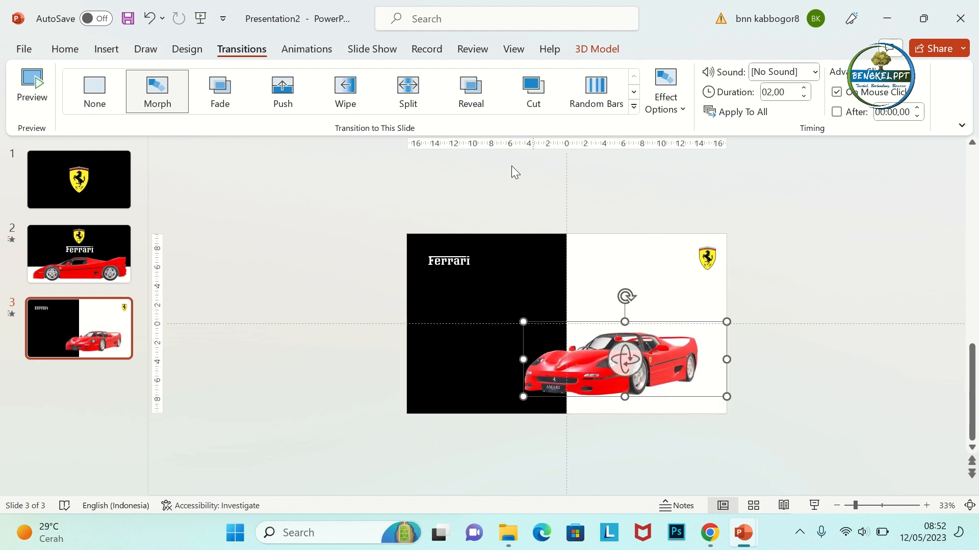
# Widen the black rectangle to about two thirds of the slide and turn the 3D car further toward the front.
pyautogui.click(537, 297)
pyautogui.moveTo(566, 323); pyautogui.dragTo(617, 330)
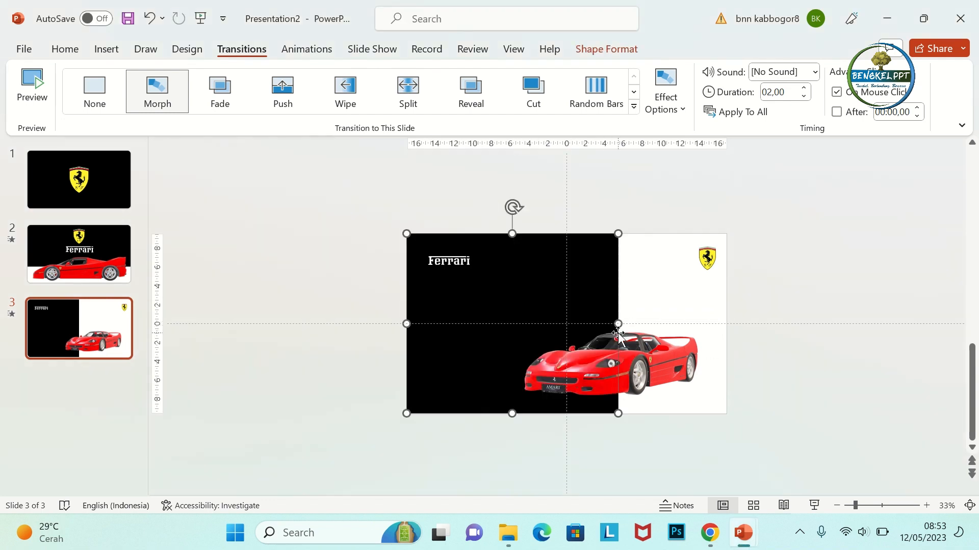
pyautogui.click(667, 366)
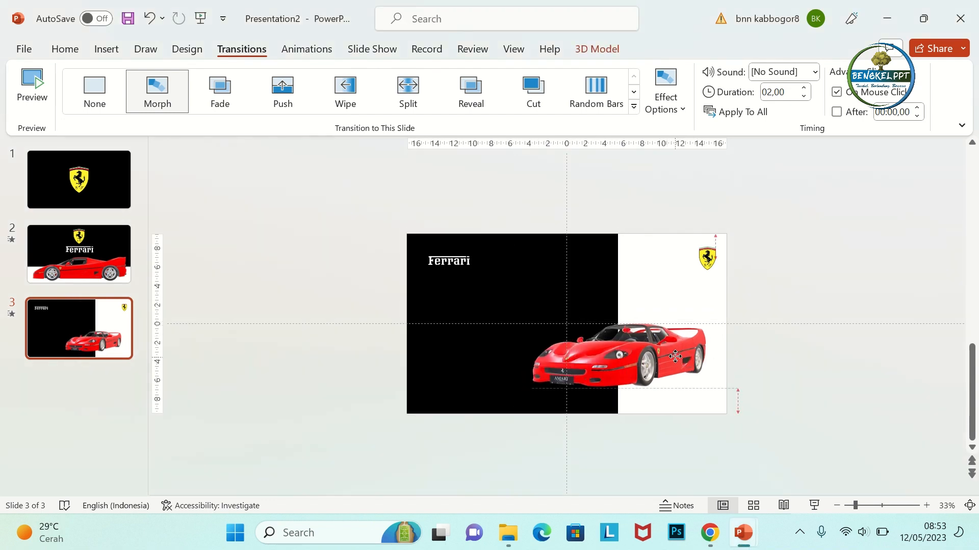
pyautogui.moveTo(633, 349); pyautogui.dragTo(666, 355)
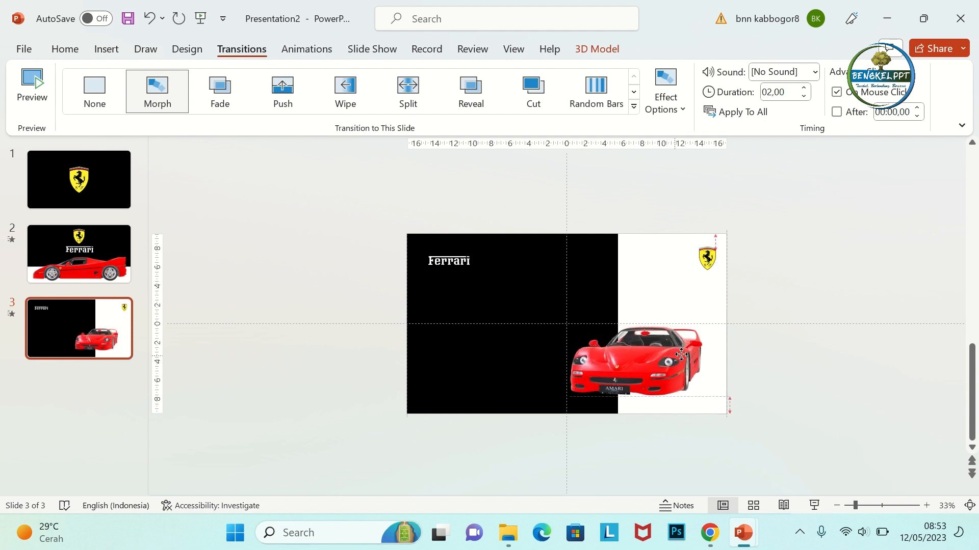
# Paste the F50 description and engine, power and speed details below the wordmark, and apply the Morph transition to slide 3.
pyautogui.click(317, 313)
pyautogui.hotkey('ctrl', 'v')
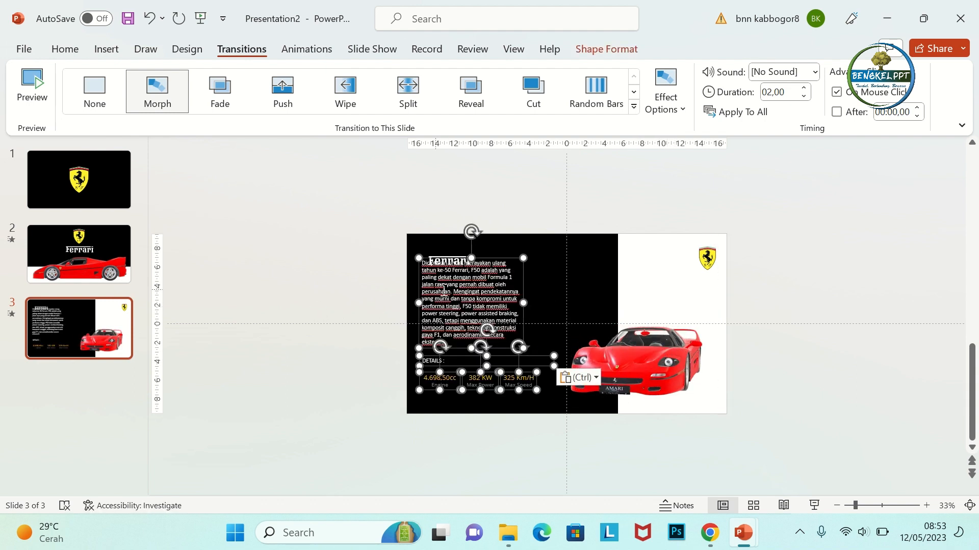
pyautogui.moveTo(525, 294); pyautogui.dragTo(522, 299)
pyautogui.click(803, 298)
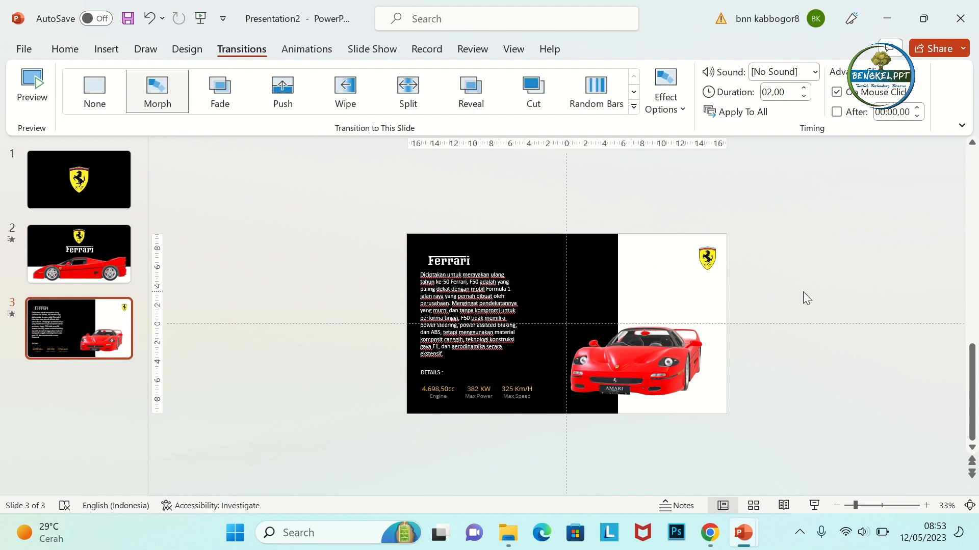
pyautogui.click(159, 83)
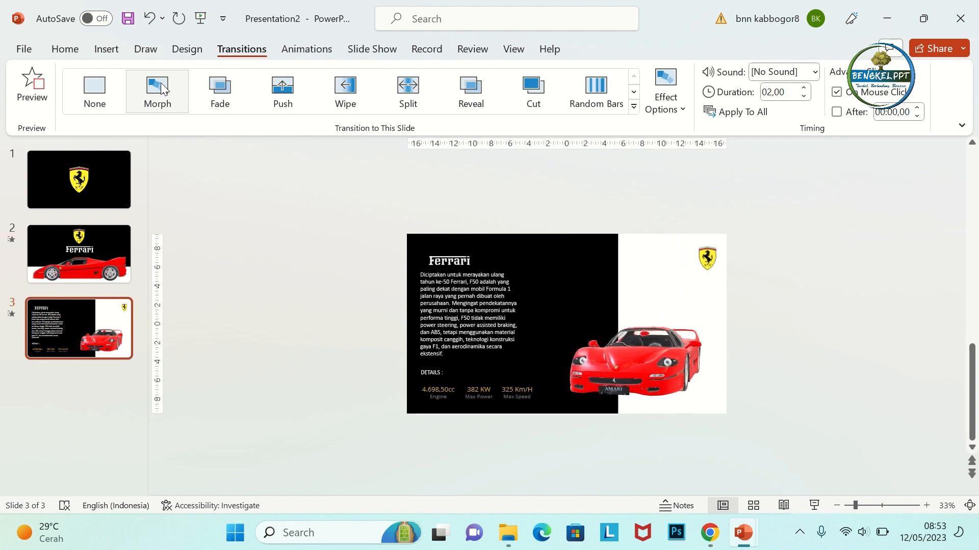